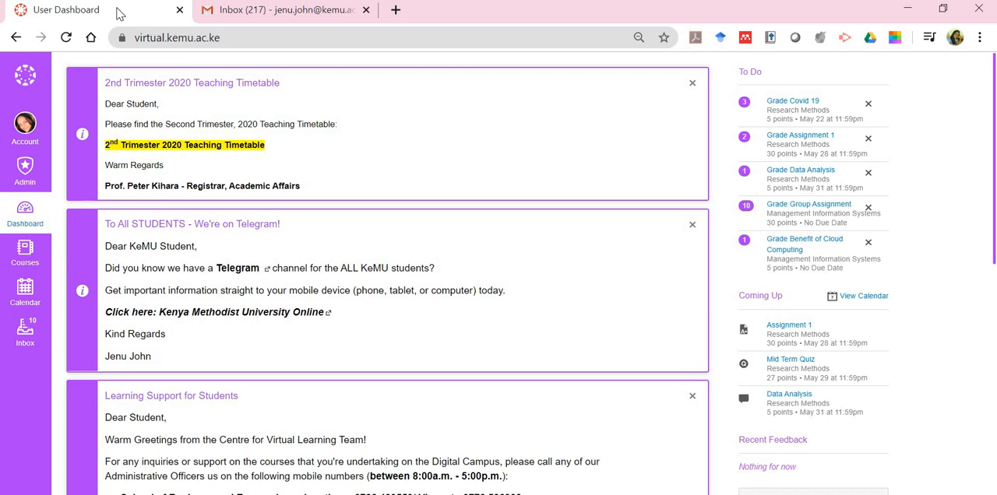
# Switch to Gmail, open Google Meet from the Google apps, and view the dialog for joining or starting a meeting
pyautogui.click(261, 18)
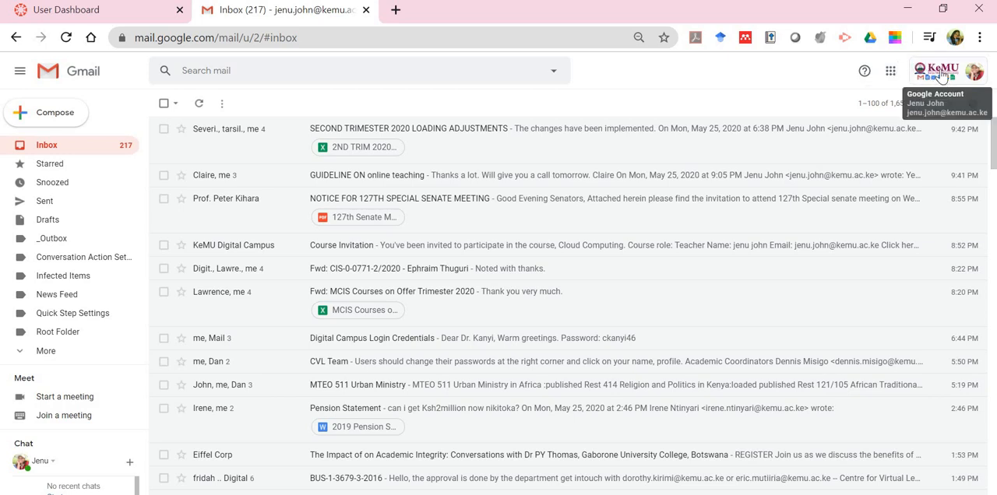
pyautogui.click(893, 72)
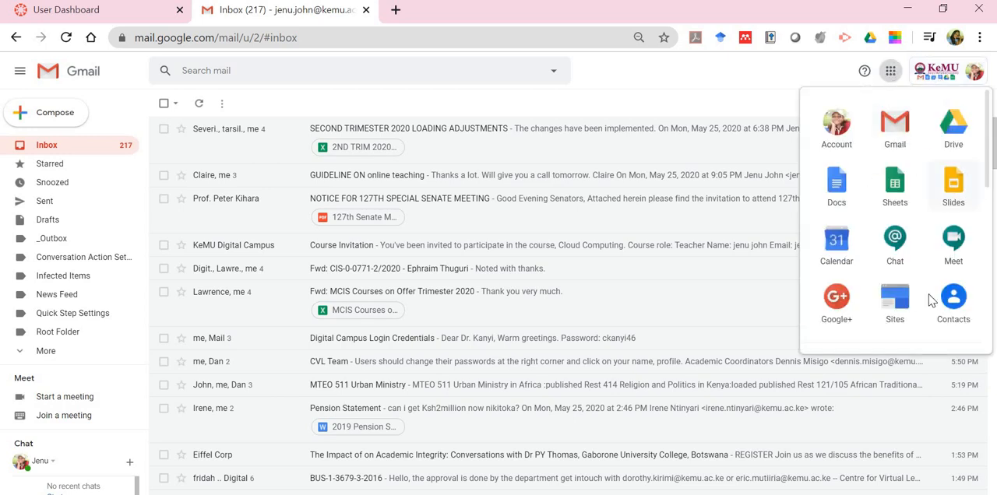
pyautogui.click(961, 250)
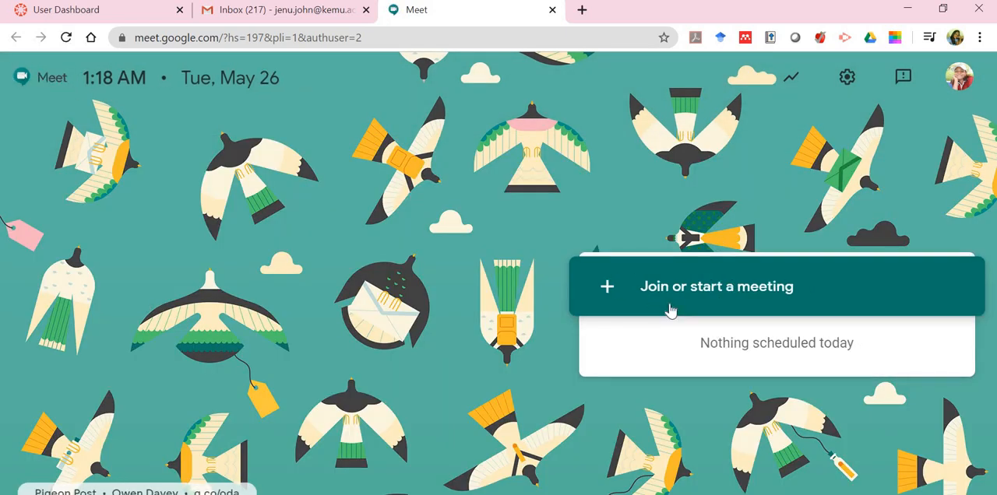
pyautogui.click(667, 307)
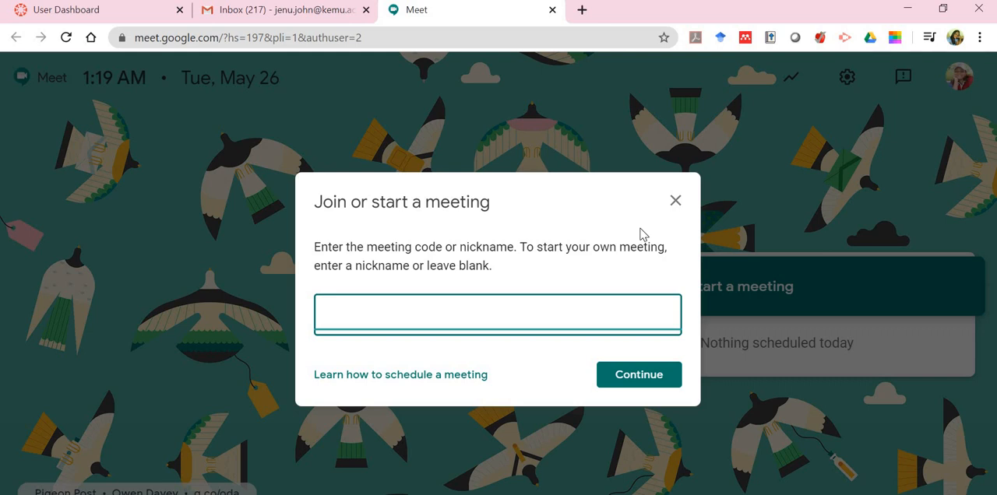
pyautogui.click(675, 201)
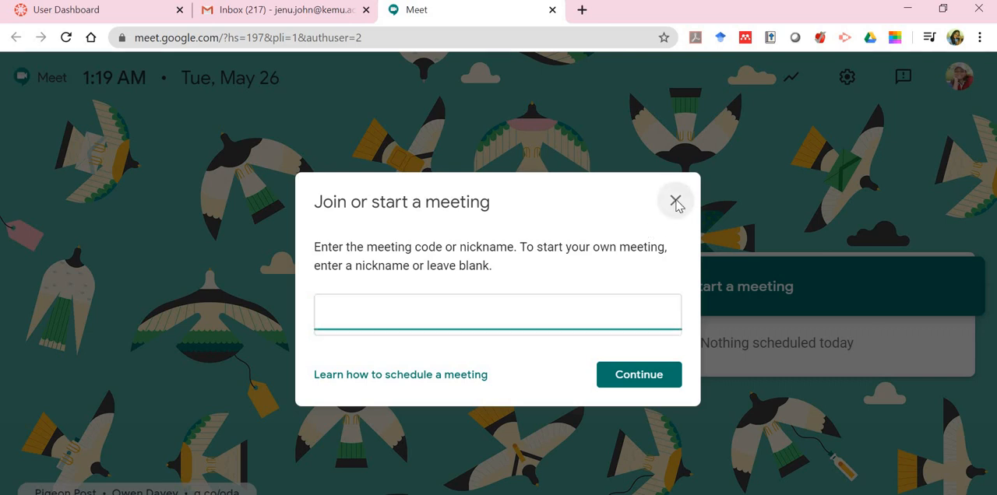
# Return to the Gmail inbox and open Google Calendar from the Google apps
pyautogui.click(294, 19)
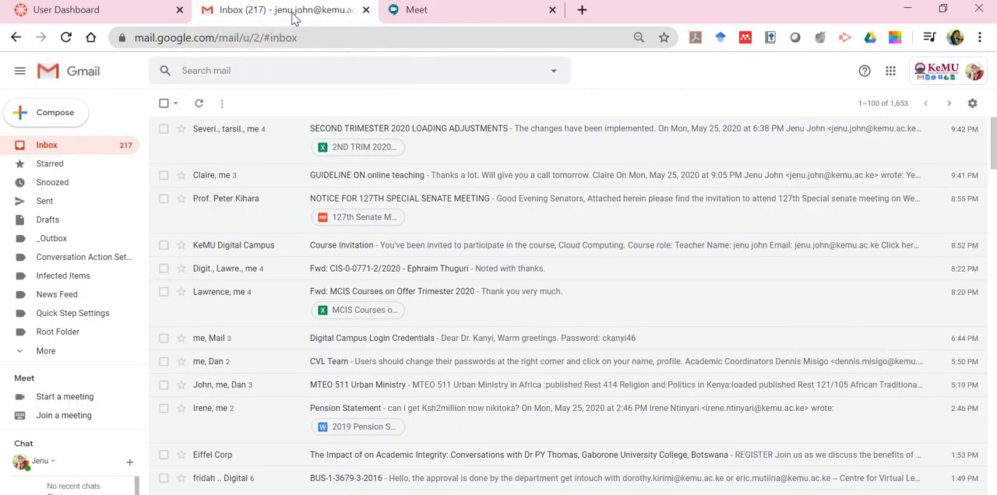
pyautogui.click(891, 71)
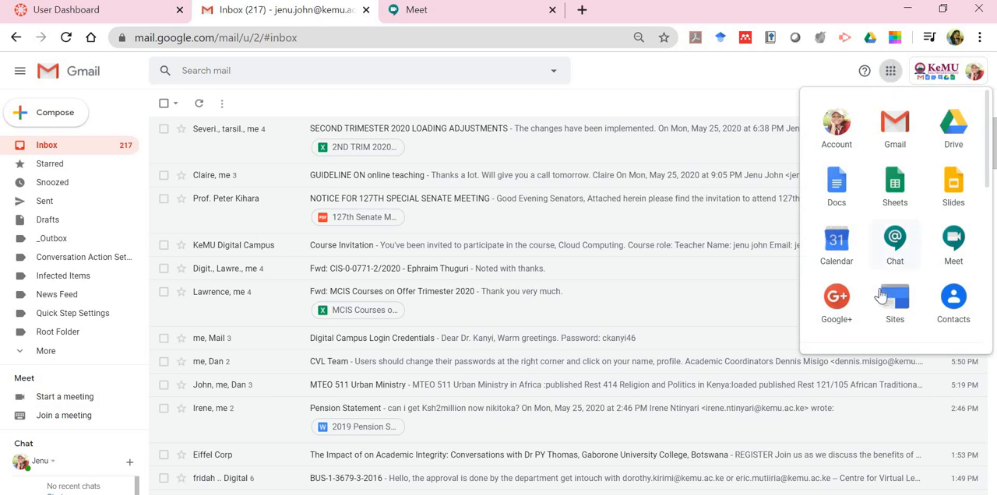
pyautogui.click(837, 243)
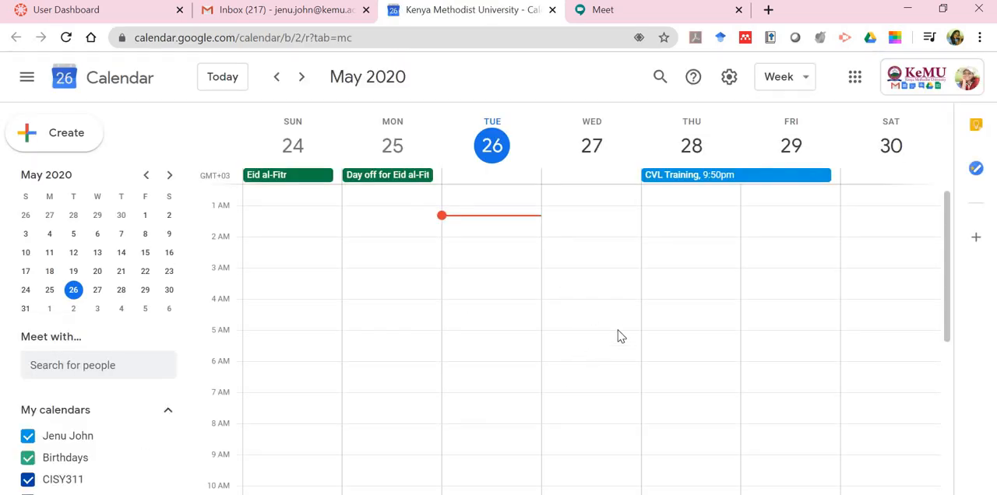
# Create an event on Friday, May 29, 2020 from 2:00am to 4:00am with Google Meet video conferencing
pyautogui.click(763, 253)
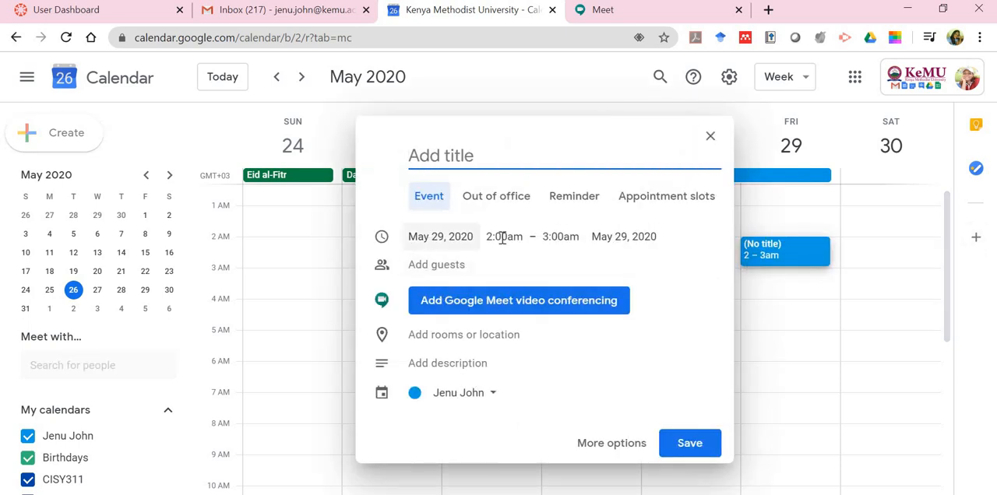
pyautogui.click(580, 241)
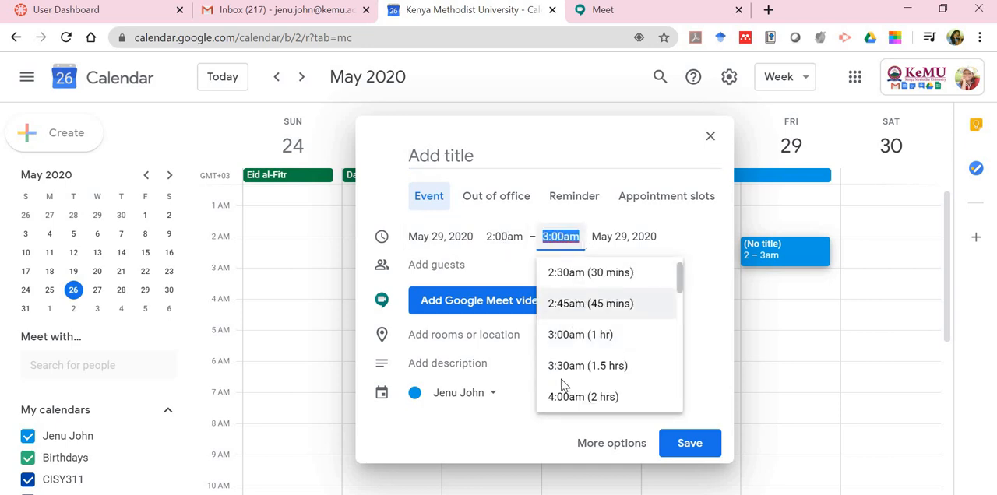
pyautogui.click(590, 398)
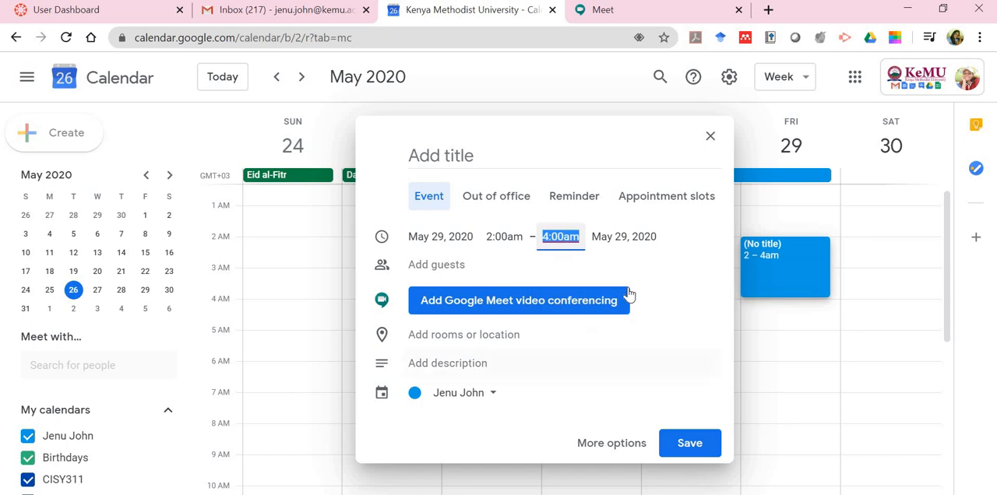
pyautogui.click(427, 308)
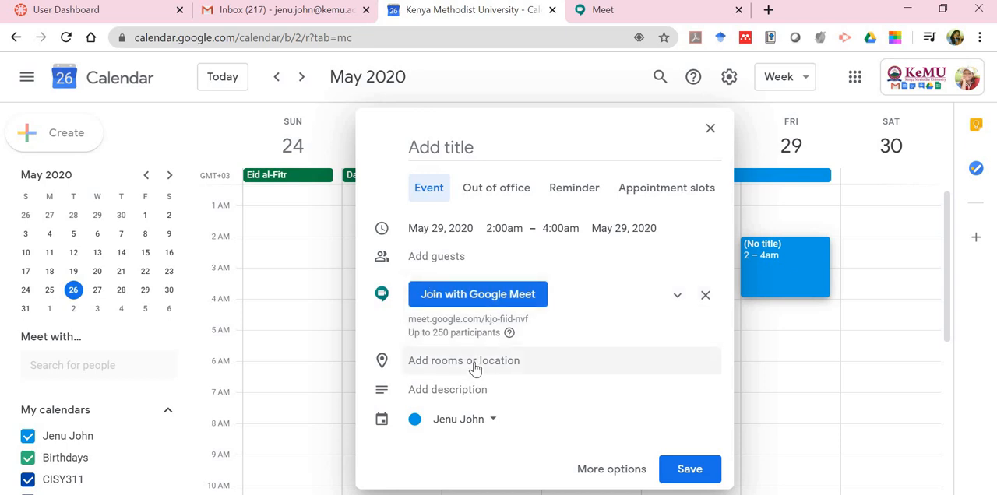
# Add the description "Week Three Lecture on Global Outsourcing" to the new event and save it
pyautogui.click(421, 393)
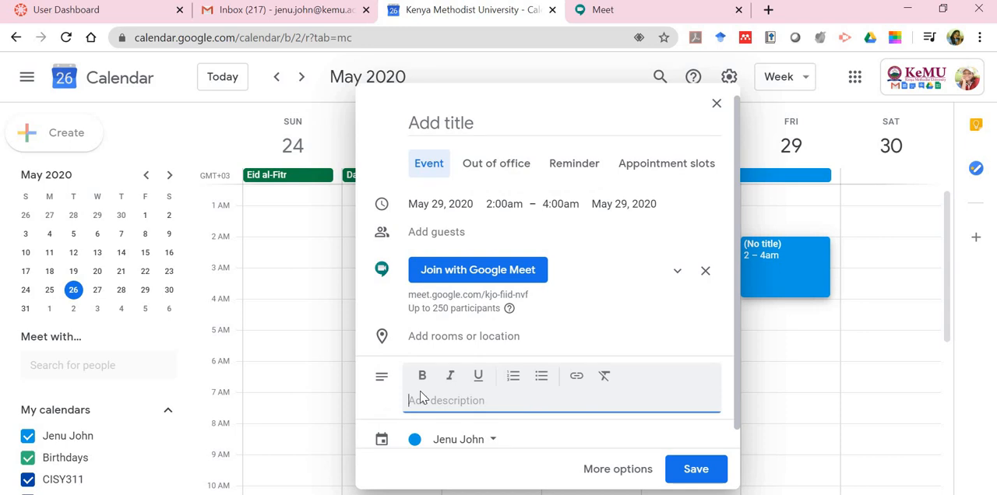
pyautogui.write('Week three')
pyautogui.press('BackSpace')
pyautogui.press('BackSpace')
pyautogui.press('BackSpace')
pyautogui.press('BackSpace')
pyautogui.press('BackSpace')
pyautogui.write('Thr')
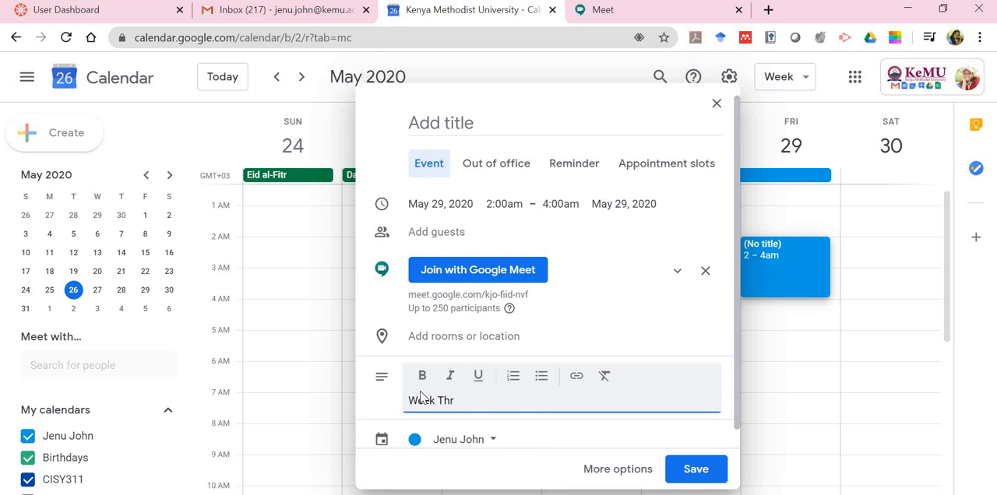
pyautogui.write('ee Lecture on Global ')
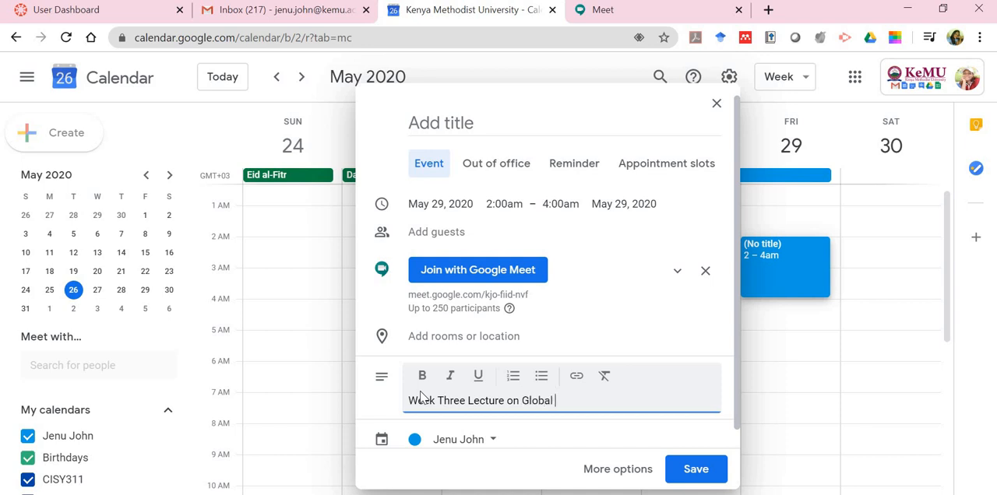
pyautogui.write('Outsourcing')
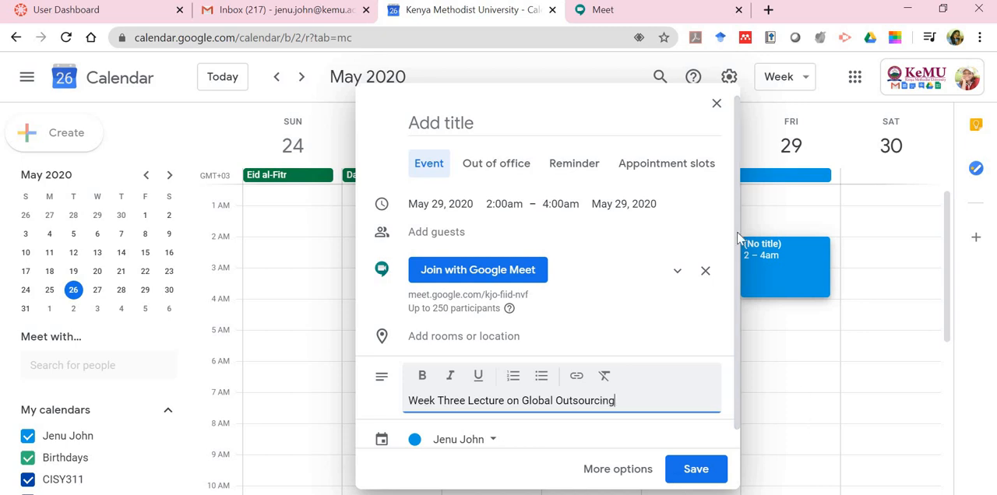
pyautogui.scroll(-1, 734, 326)
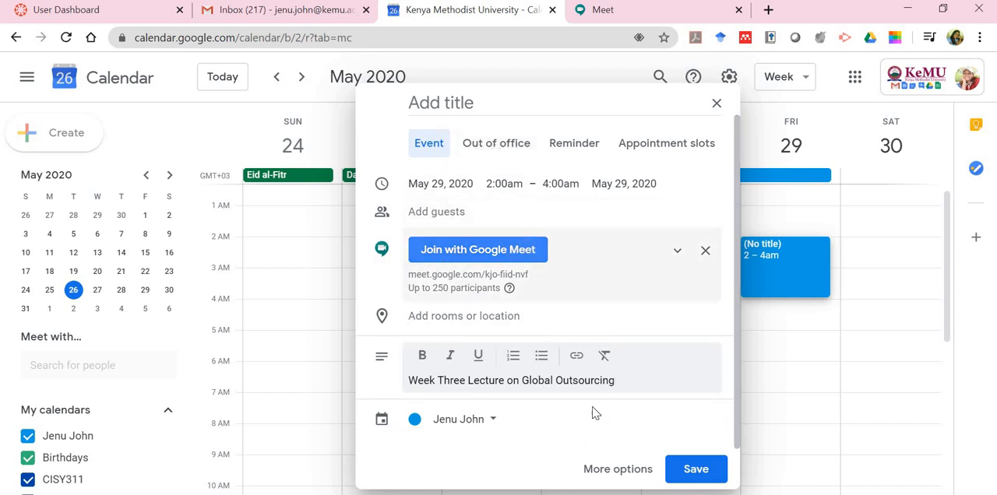
pyautogui.click(693, 471)
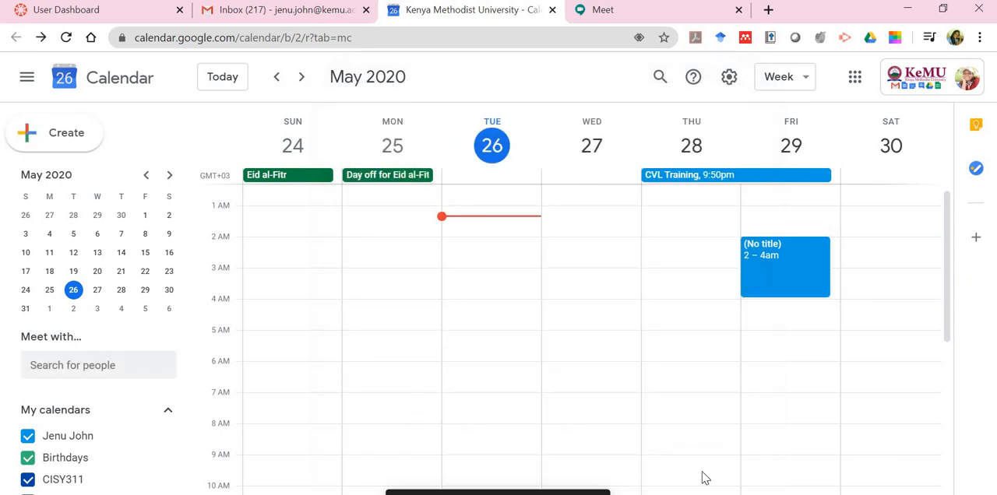
# Open the untitled May 29 event for full editing and set it to repeat weekly on Friday
pyautogui.click(763, 255)
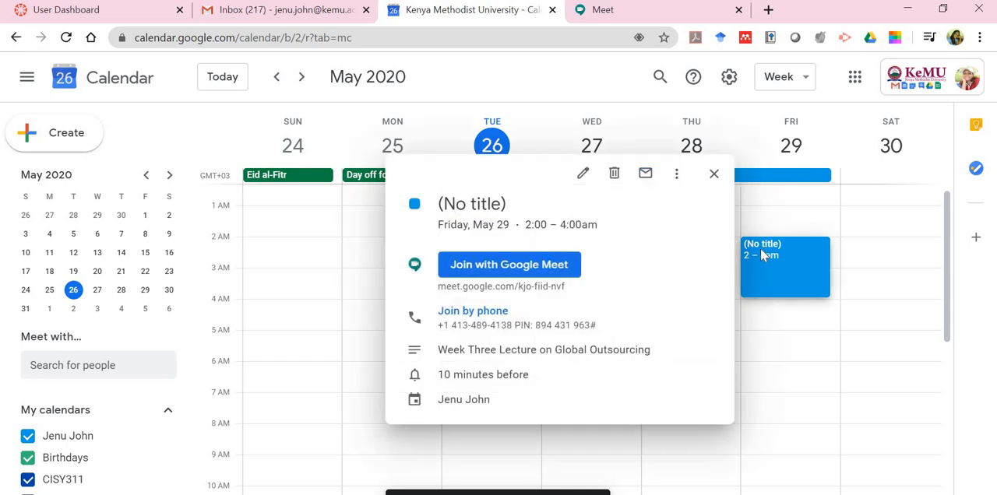
pyautogui.click(759, 262)
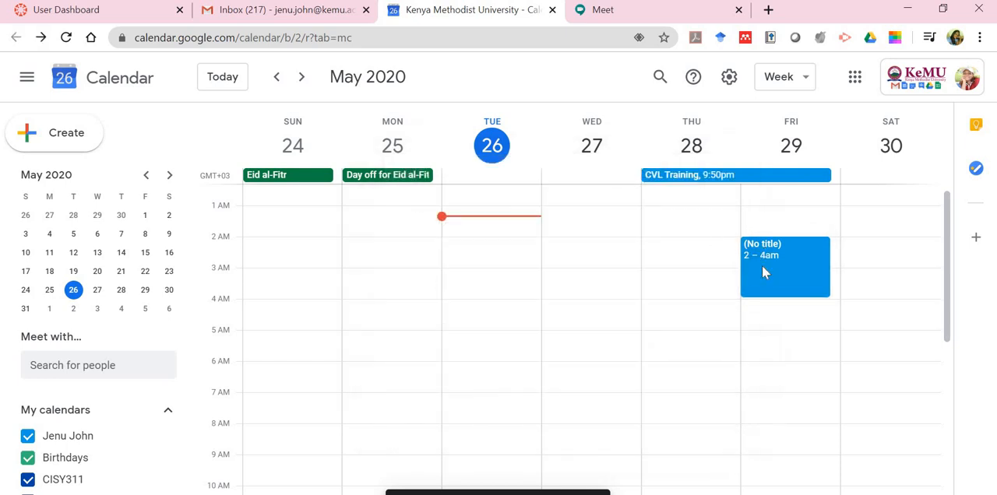
pyautogui.click(763, 271)
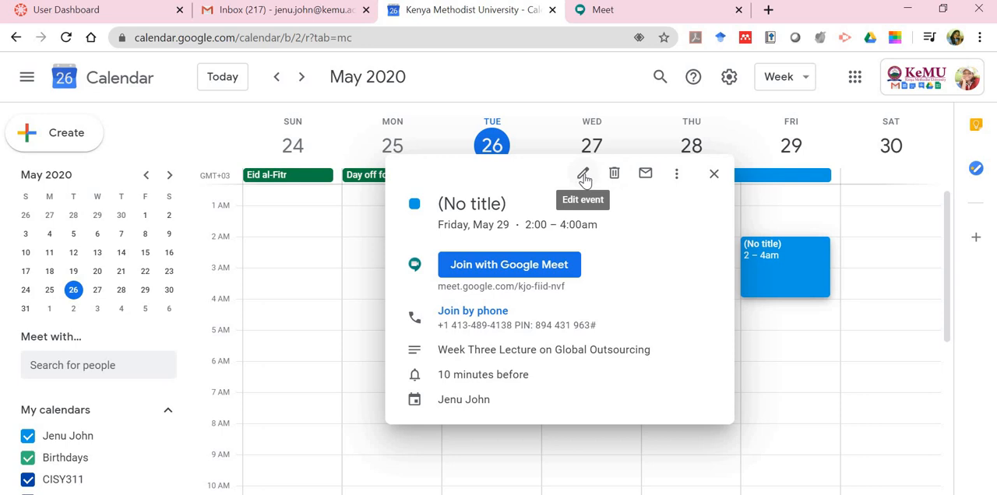
pyautogui.click(583, 175)
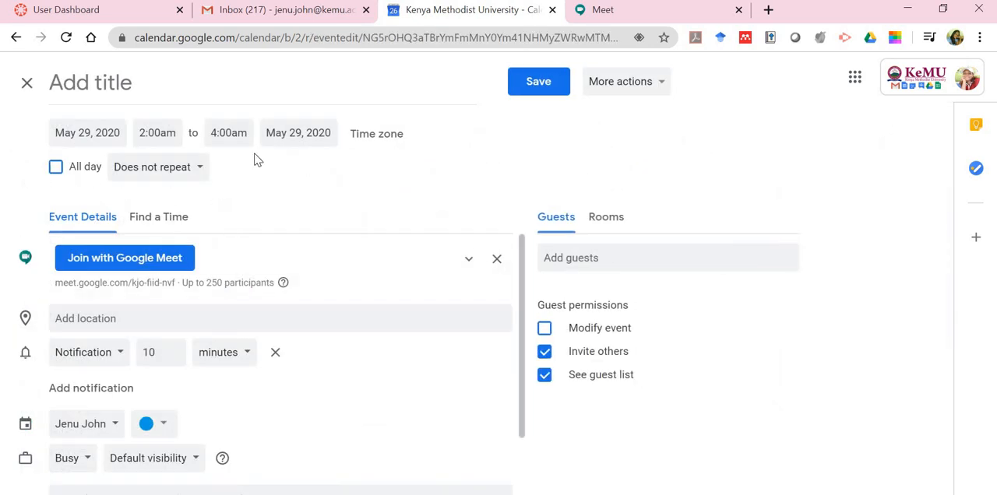
pyautogui.click(199, 171)
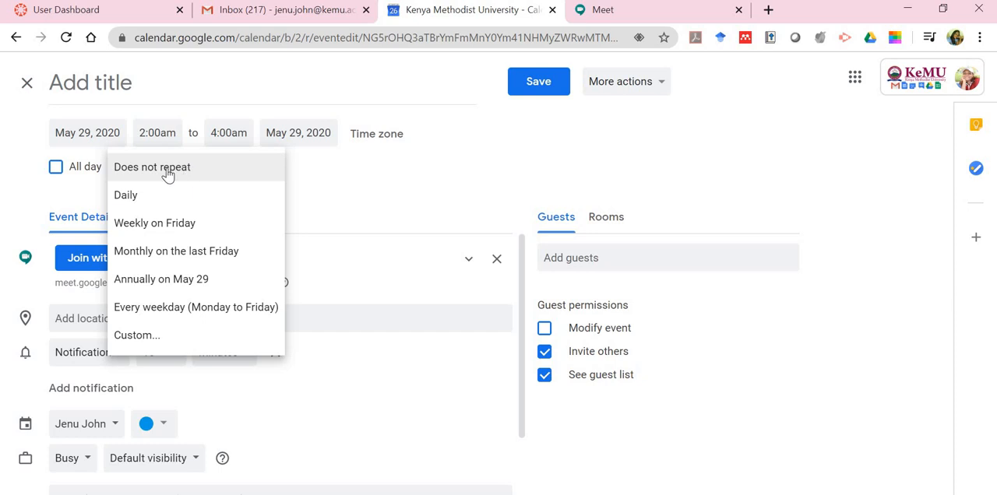
pyautogui.click(156, 226)
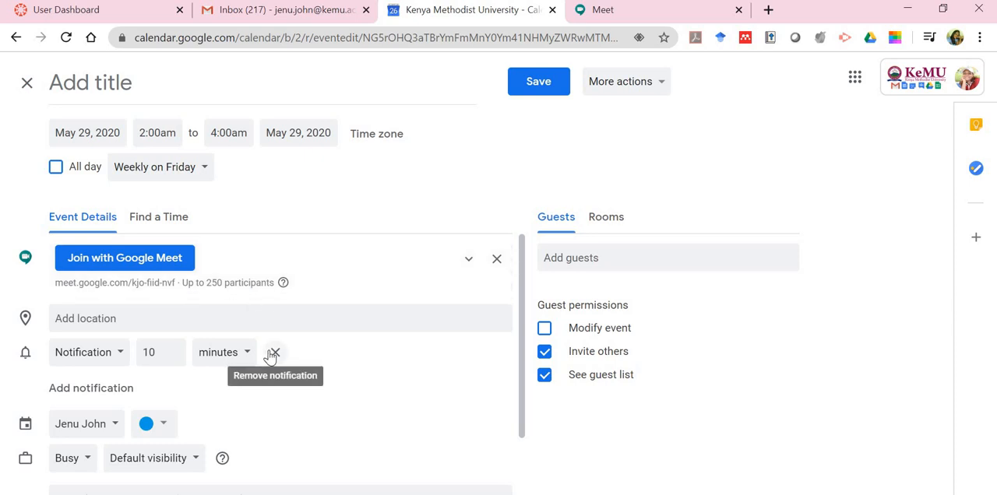
# View the guest suggestions without adding anyone, and set the event notification to 30 minutes
pyautogui.click(565, 262)
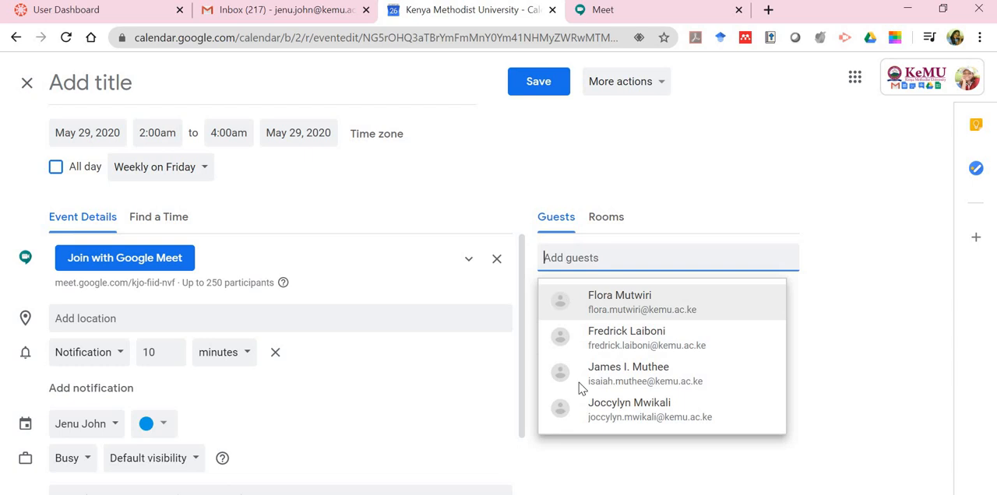
pyautogui.click(418, 458)
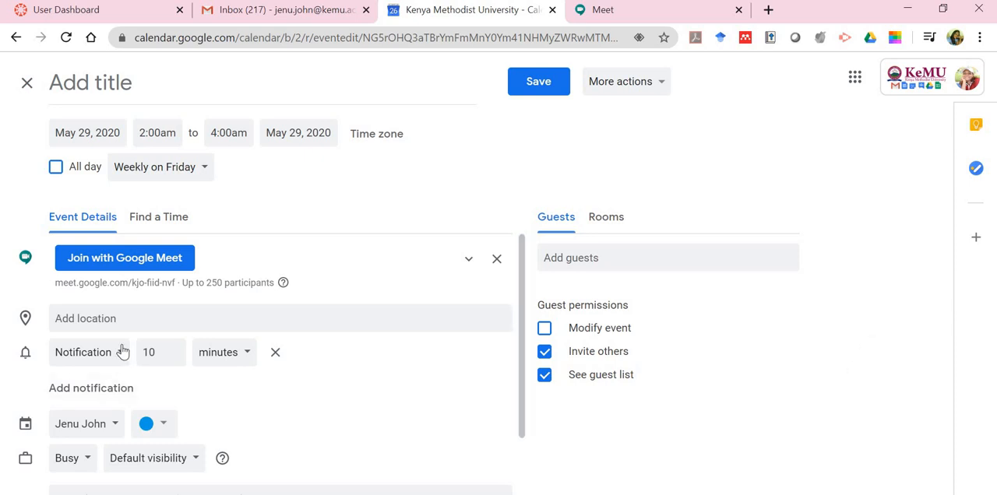
pyautogui.click(173, 349)
pyautogui.write('30')
pyautogui.scroll(-2, 357, 444)
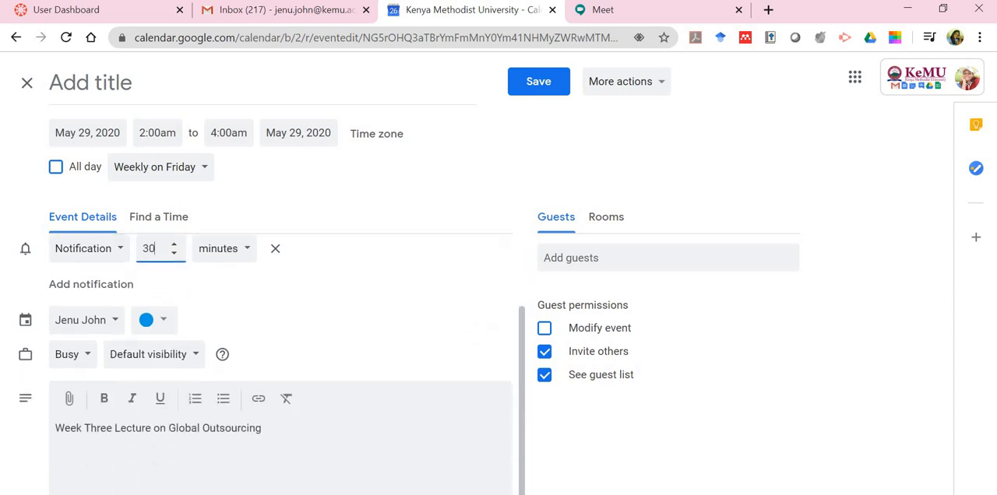
pyautogui.scroll(-1, 272, 336)
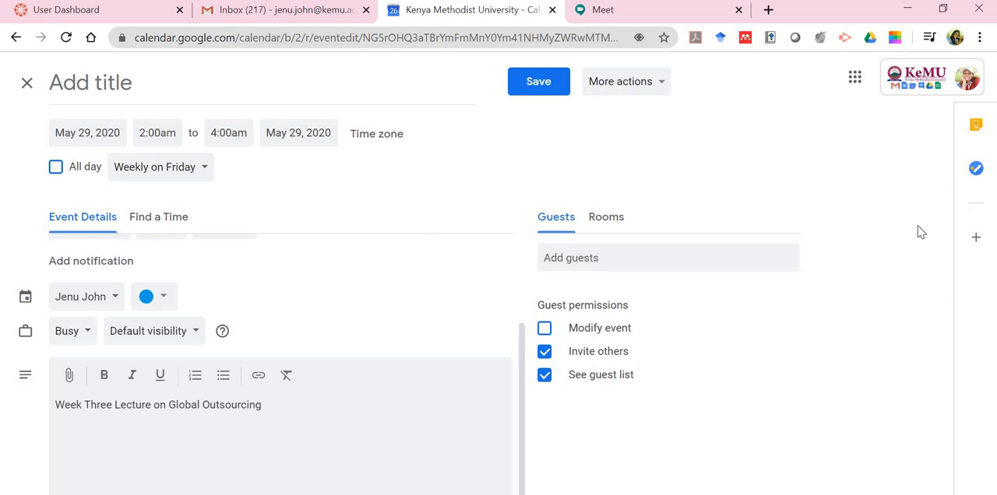
pyautogui.click(151, 82)
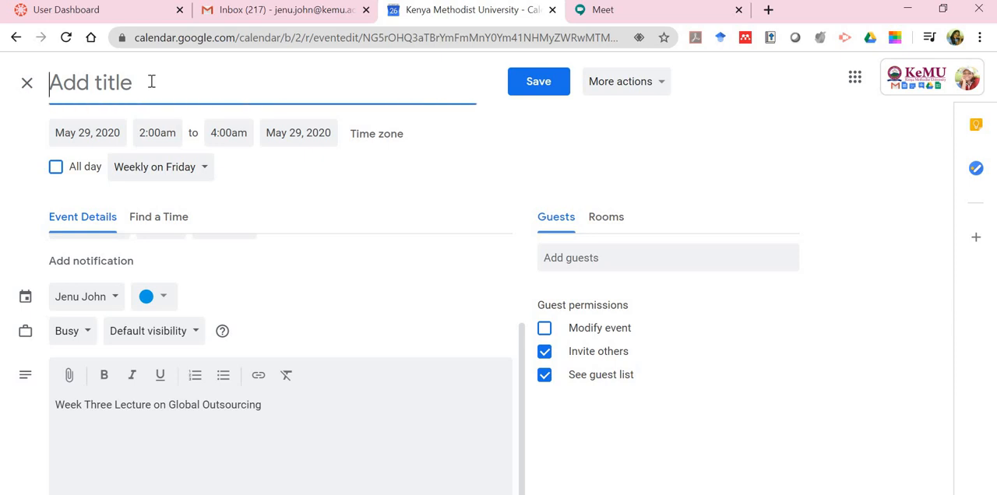
pyautogui.write('Week Thr')
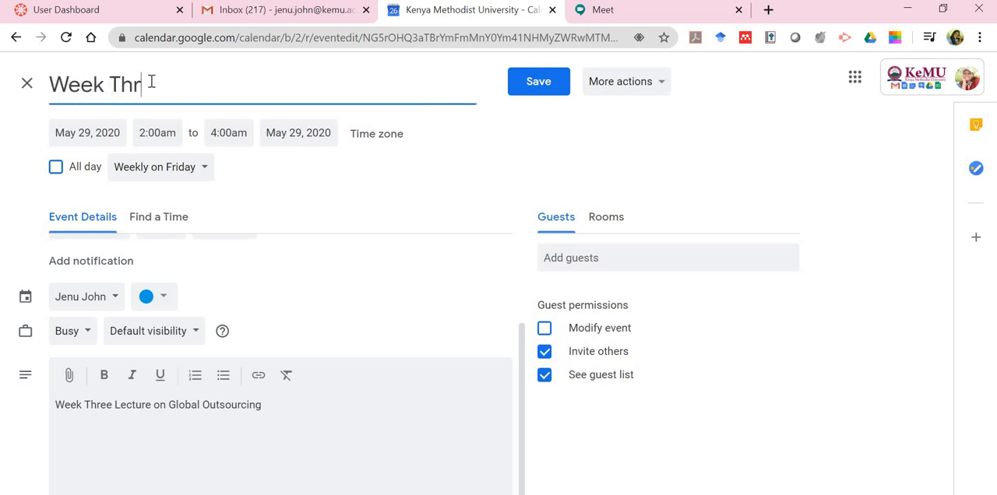
pyautogui.write('ee Lect')
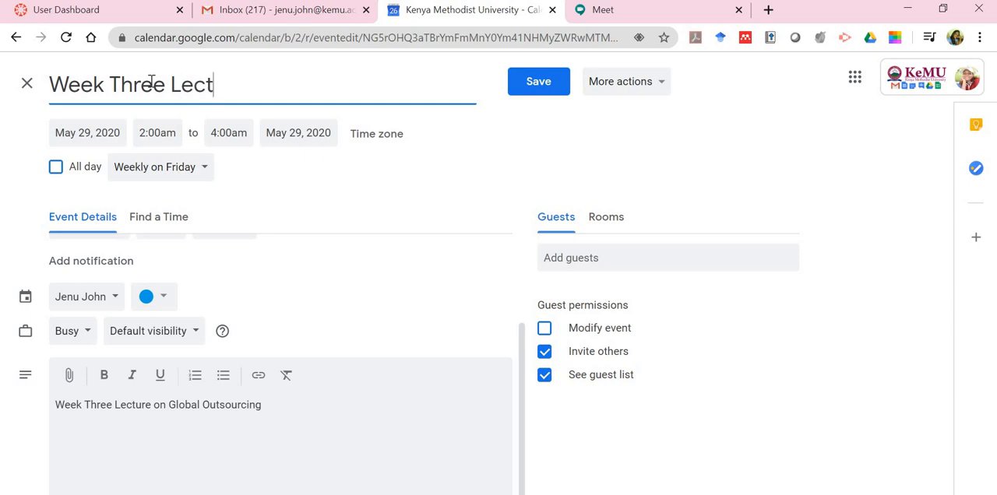
pyautogui.write('ur')
# Title the event "MBAD504 Online Lecture", replacing any text already in the title
pyautogui.hotkey('ctrl', 'a')
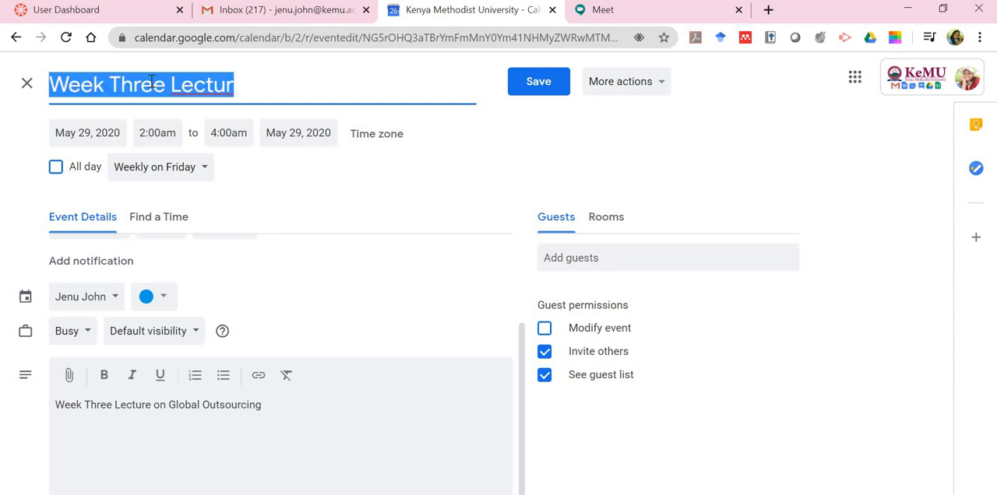
pyautogui.write('MBAD')
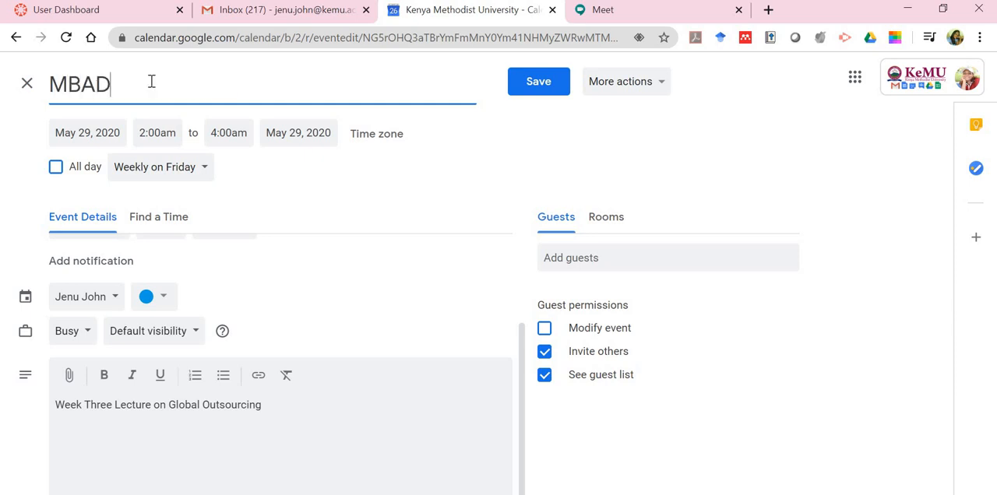
pyautogui.write('504 Lecture')
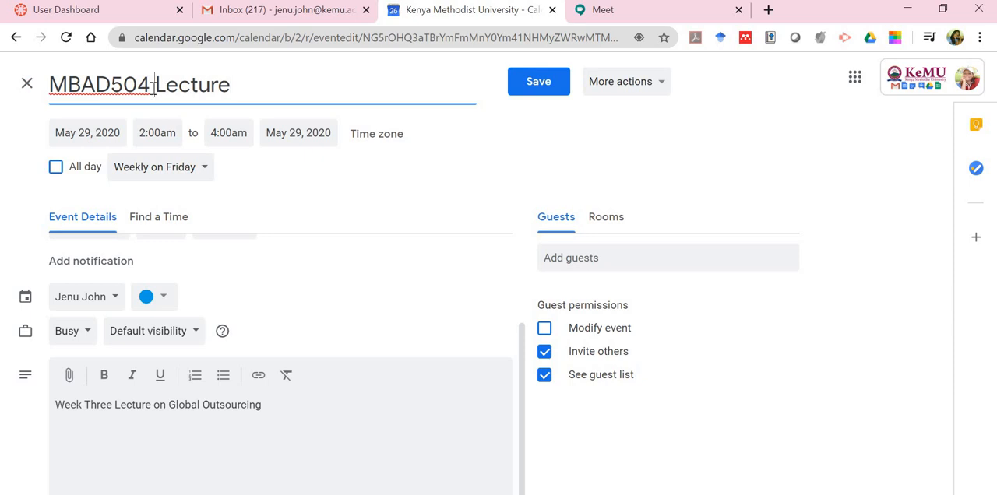
pyautogui.click(154, 87)
pyautogui.write('Online')
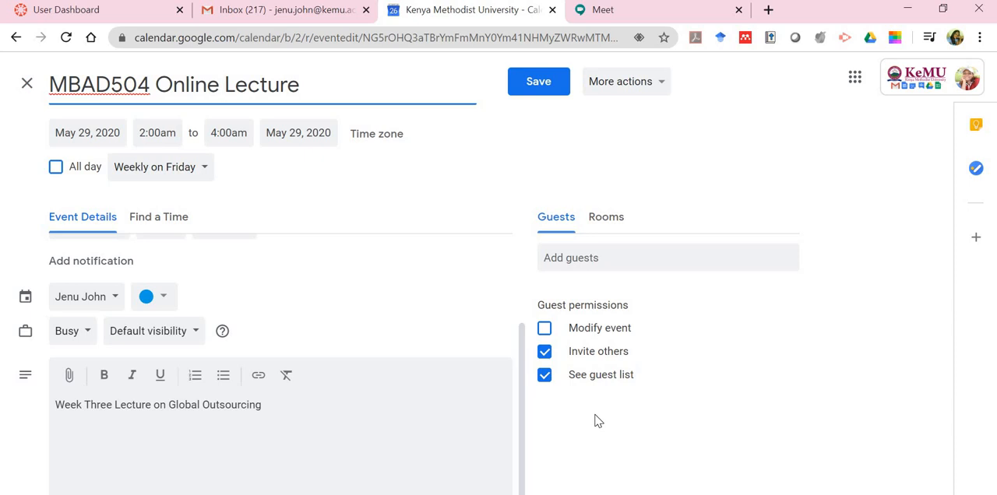
# Save the edited lecture event and close the leftover Meet page
pyautogui.click(527, 89)
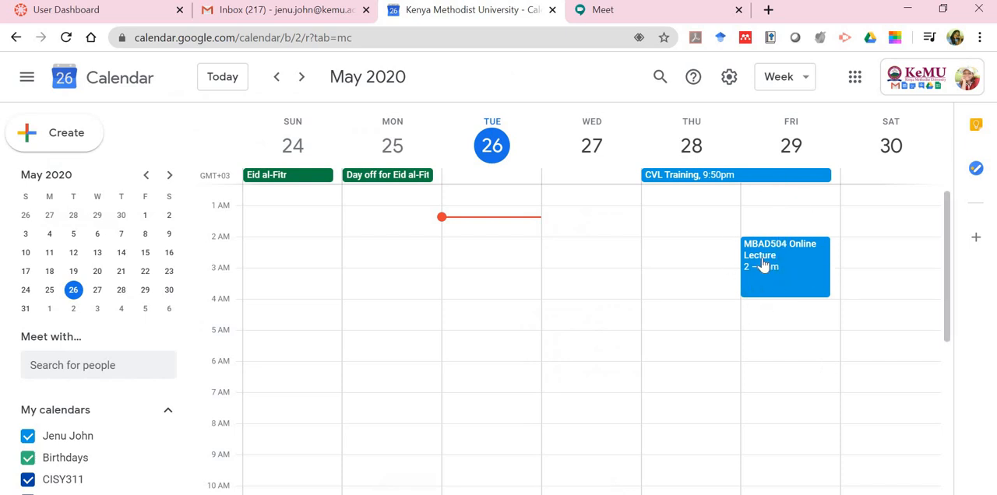
pyautogui.click(738, 9)
# Open the details of the May 29 MBAD504 Online Lecture event and copy its Google Meet conference link
pyautogui.click(774, 251)
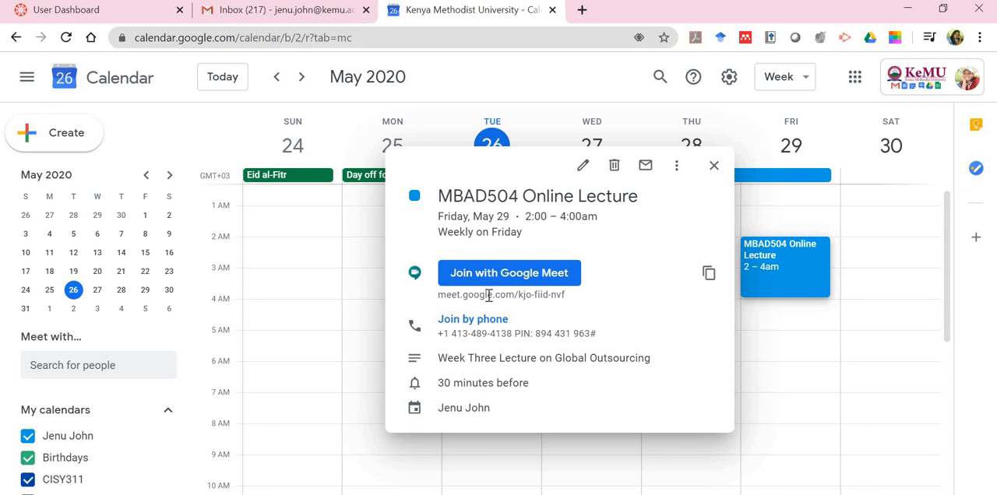
pyautogui.click(710, 280)
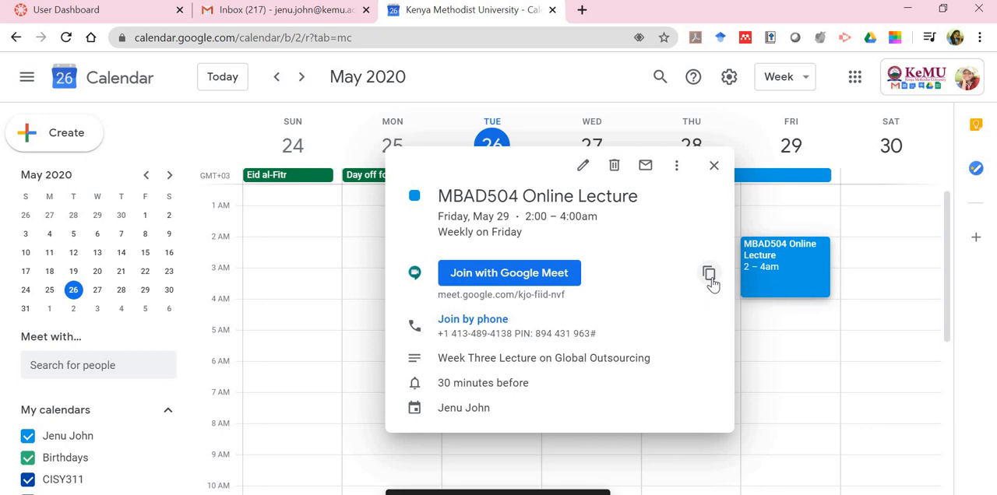
pyautogui.moveTo(574, 296); pyautogui.dragTo(441, 295)
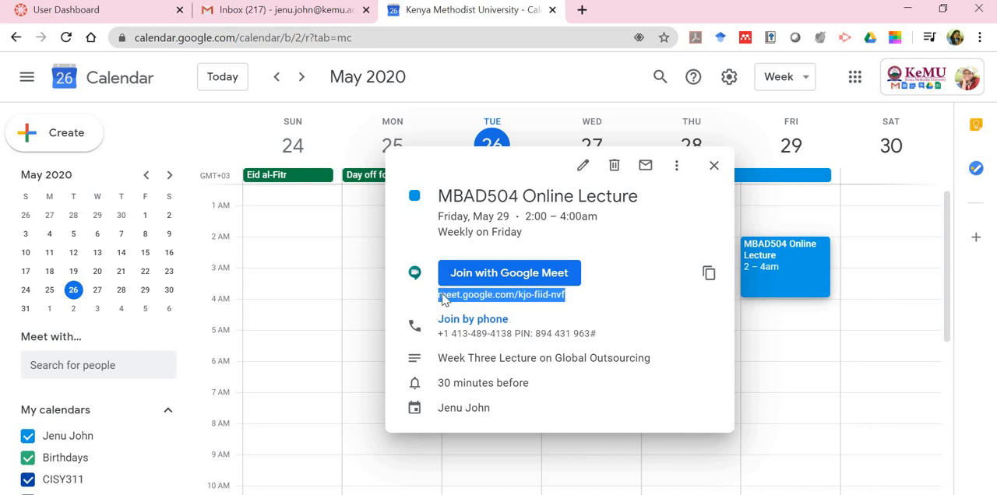
pyautogui.rightClick(442, 295)
pyautogui.click(594, 314)
pyautogui.click(708, 273)
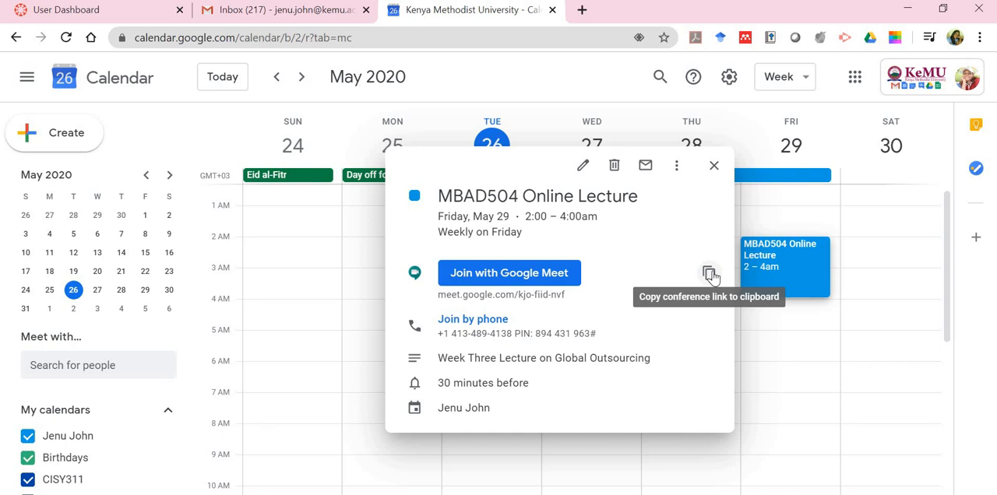
pyautogui.click(709, 273)
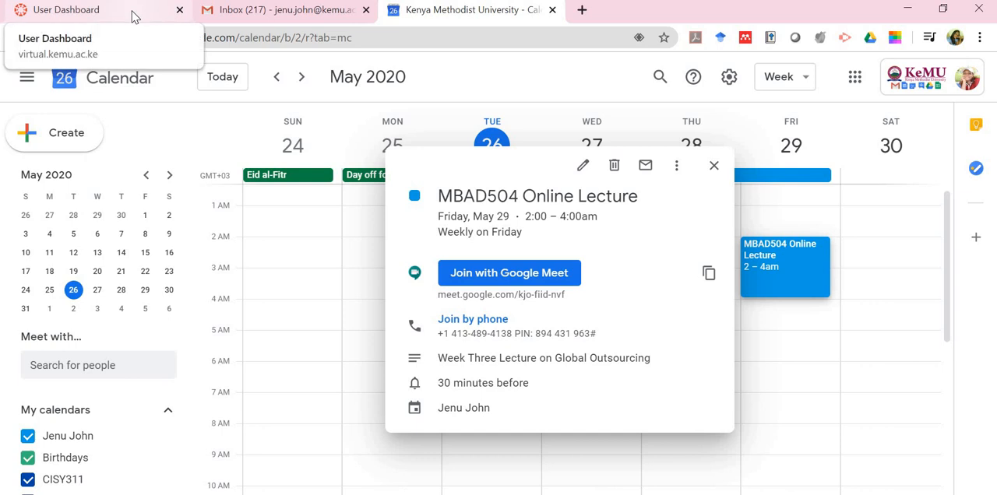
# Switch to the Canvas dashboard, open the Cloud Computing course and start a new announcement
pyautogui.click(133, 11)
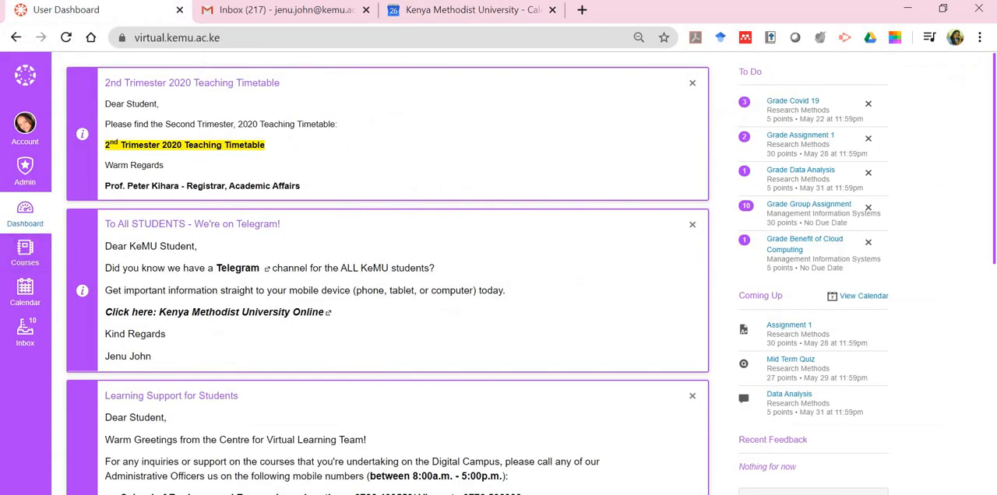
pyautogui.scroll(-8, 53, 283)
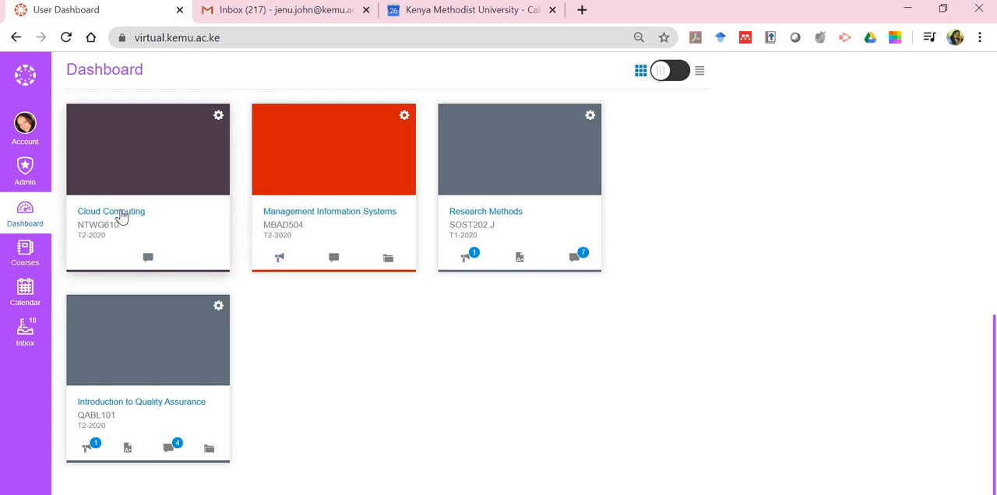
pyautogui.click(121, 217)
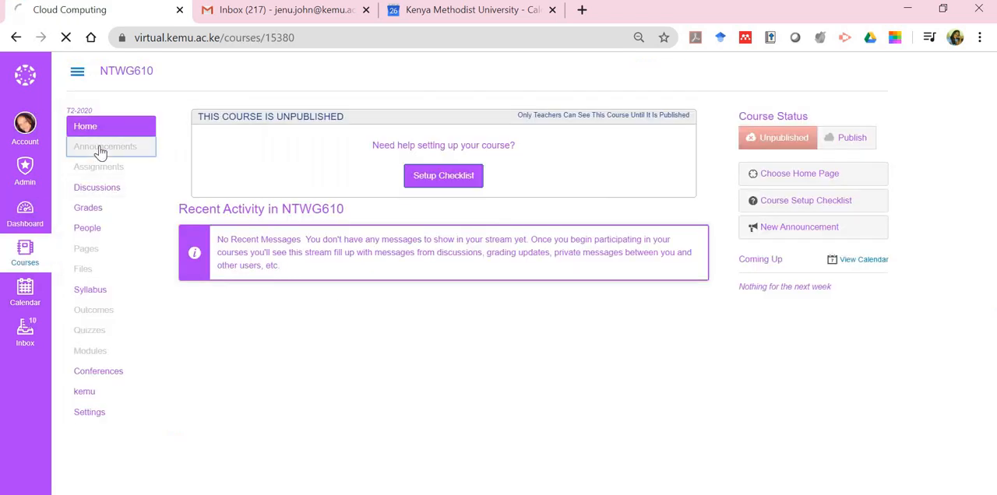
pyautogui.click(100, 151)
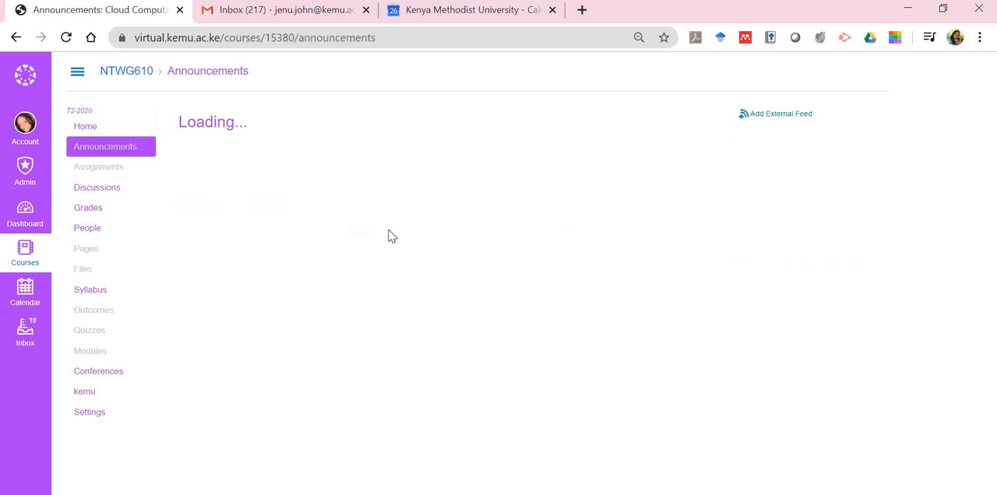
pyautogui.click(430, 208)
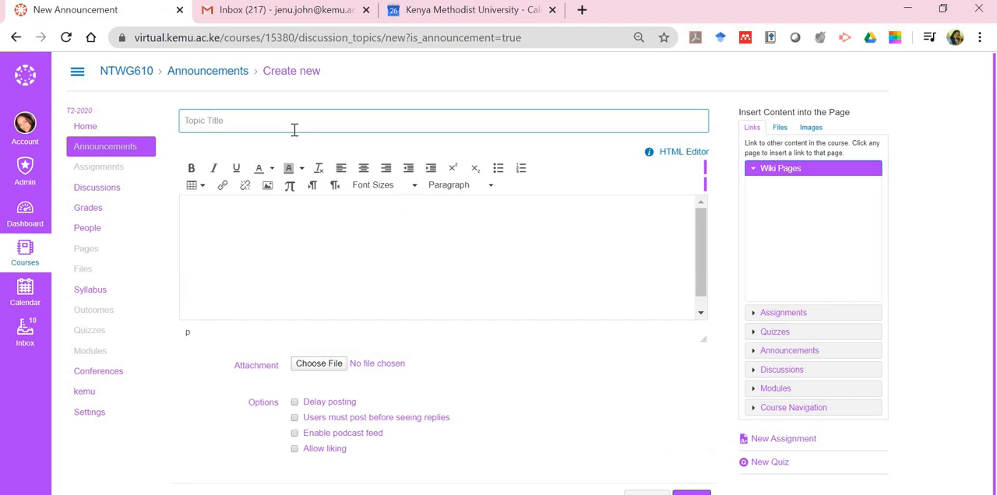
# Title the announcement "Online Classes" and begin its body with the greeting "Dear Student"
pyautogui.write('Onl')
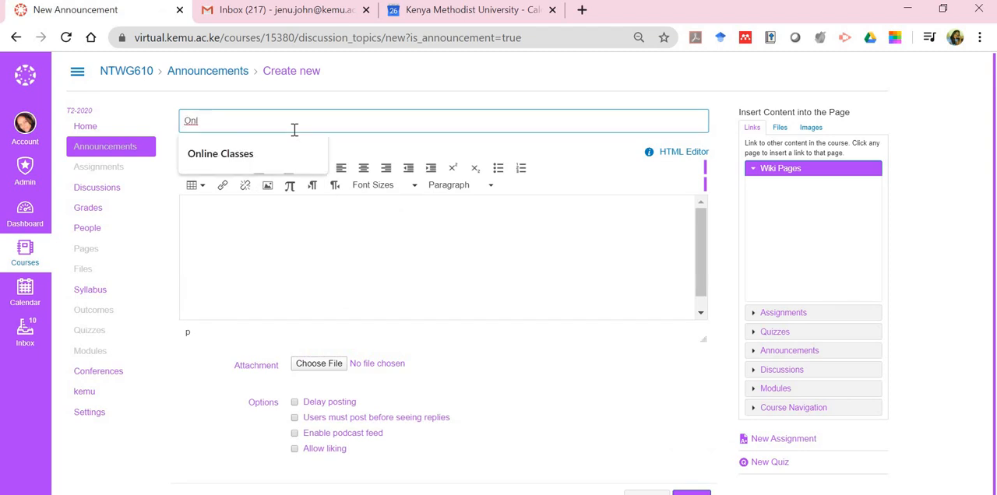
pyautogui.click(221, 154)
pyautogui.click(198, 222)
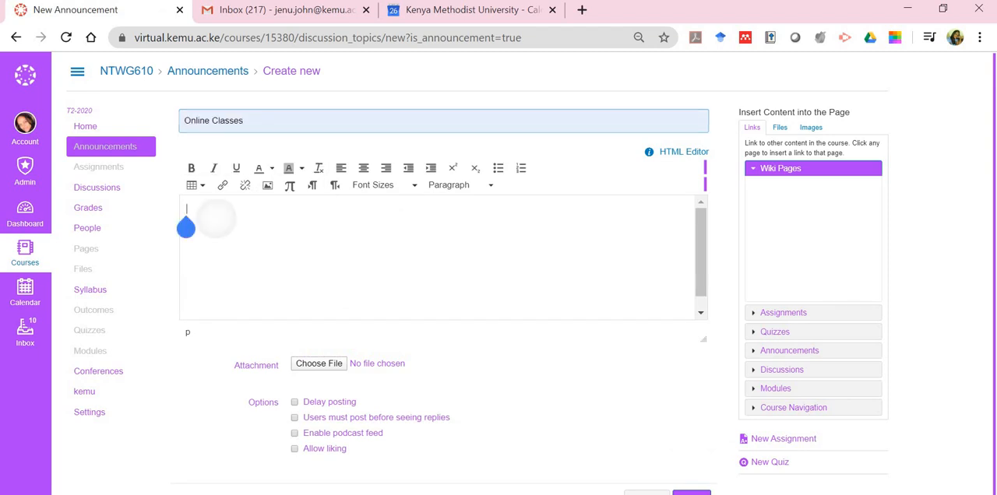
pyautogui.write('Ple')
pyautogui.press('BackSpace')
pyautogui.press('BackSpace')
pyautogui.press('BackSpace')
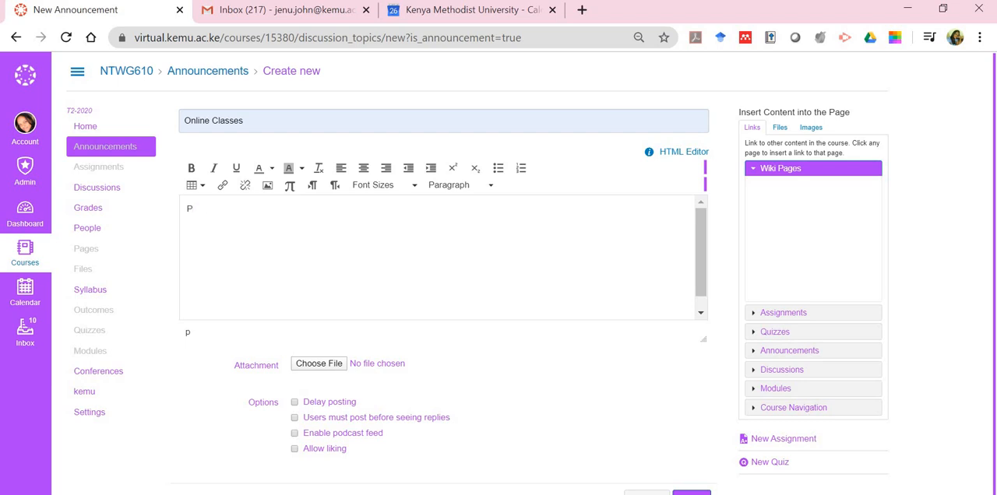
pyautogui.write('Dear Student')
pyautogui.write('Pleas')
pyautogui.write('e ch')
pyautogui.write('ick on this')
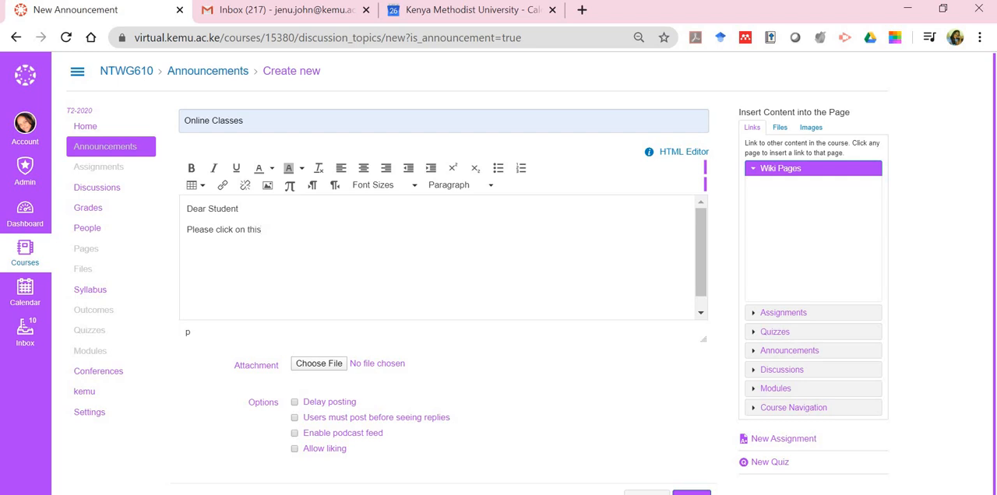
pyautogui.write(' link eve')
pyautogui.write('ry Fr')
pyautogui.write('ifa')
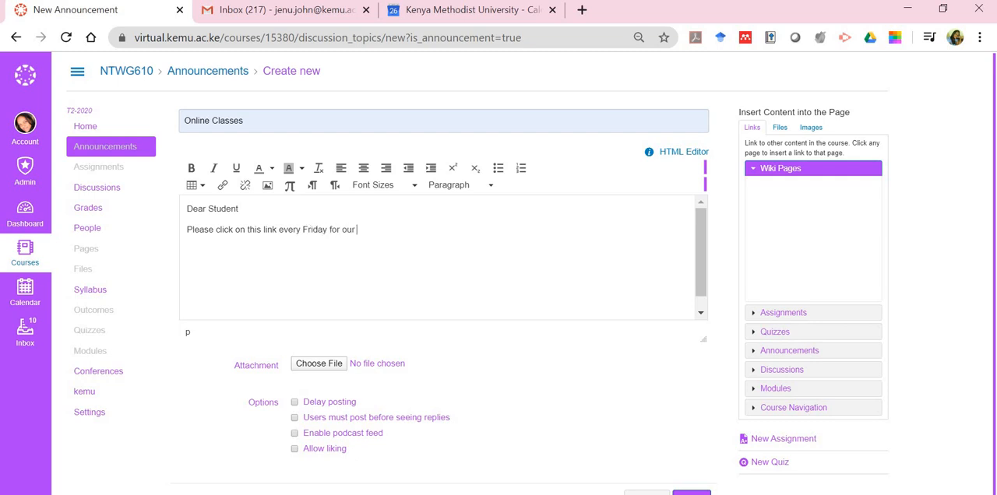
pyautogui.write(' week')
# Below the greeting, write "Please click on this link every Friday at 2:00p.m. to attend the online class."
pyautogui.press('BackSpace')
pyautogui.press('BackSpace')
pyautogui.press('BackSpace')
pyautogui.press('BackSpace')
pyautogui.press('BackSpace')
pyautogui.press('BackSpace')
pyautogui.press('BackSpace')
pyautogui.press('BackSpace')
pyautogui.press('BackSpace')
pyautogui.press('BackSpace')
pyautogui.press('BackSpace')
pyautogui.write(':00p.m. to attend the')
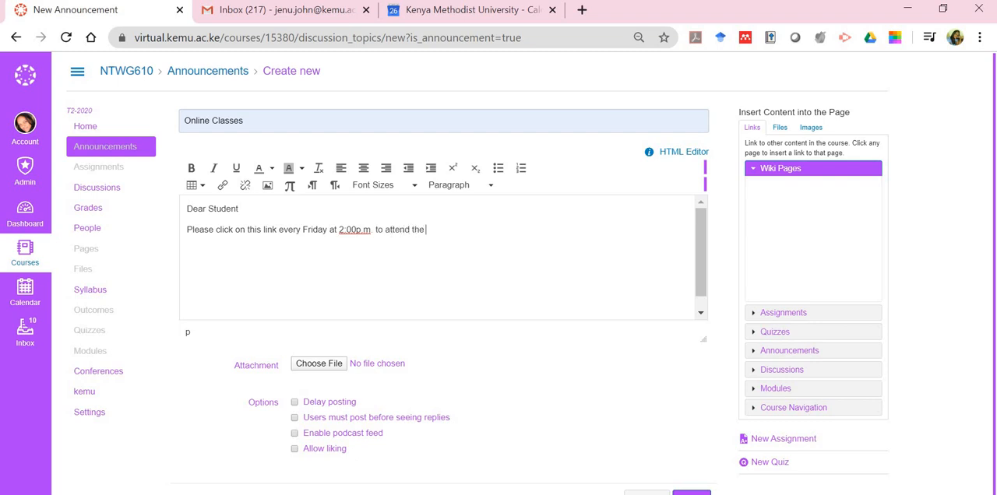
pyautogui.write(' online class')
# Paste the copied Meet link on the line below the sentence and sign off with the sender's first name
pyautogui.rightClick(190, 251)
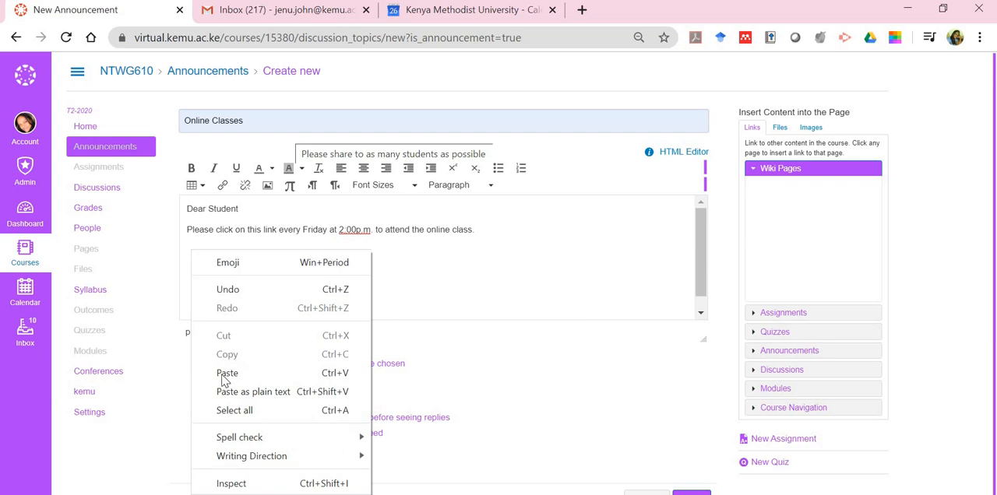
pyautogui.click(227, 374)
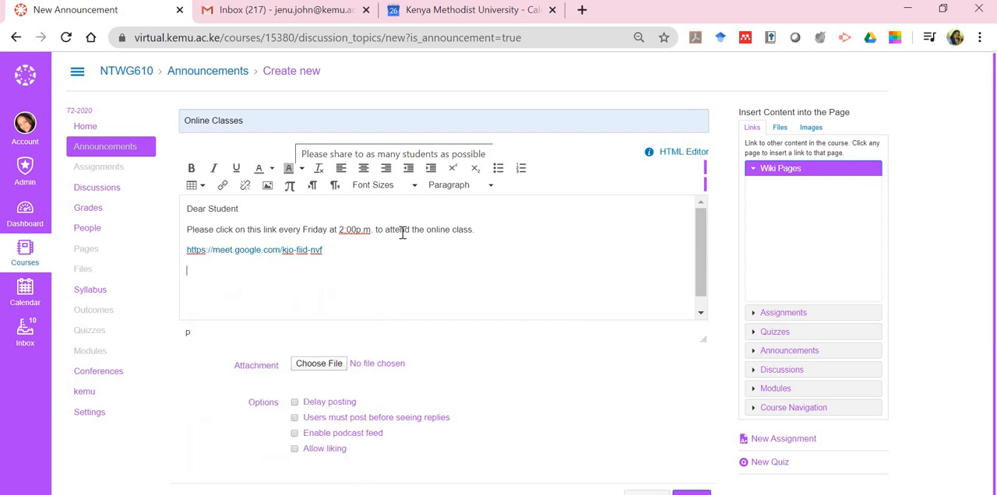
pyautogui.press('Return')
pyautogui.write('Jenu')
# Save the announcement and test its Meet link, closing the meeting page without joining
pyautogui.scroll(-1, 357, 427)
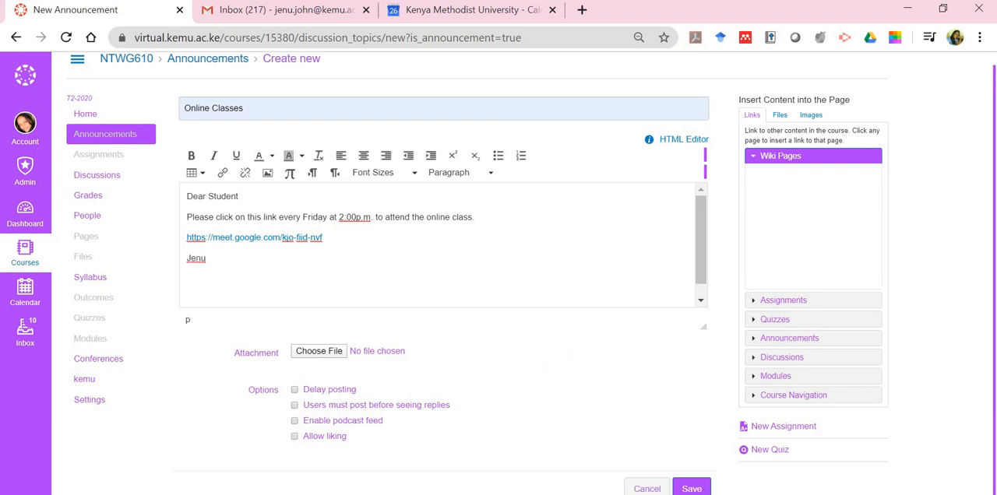
pyautogui.click(698, 489)
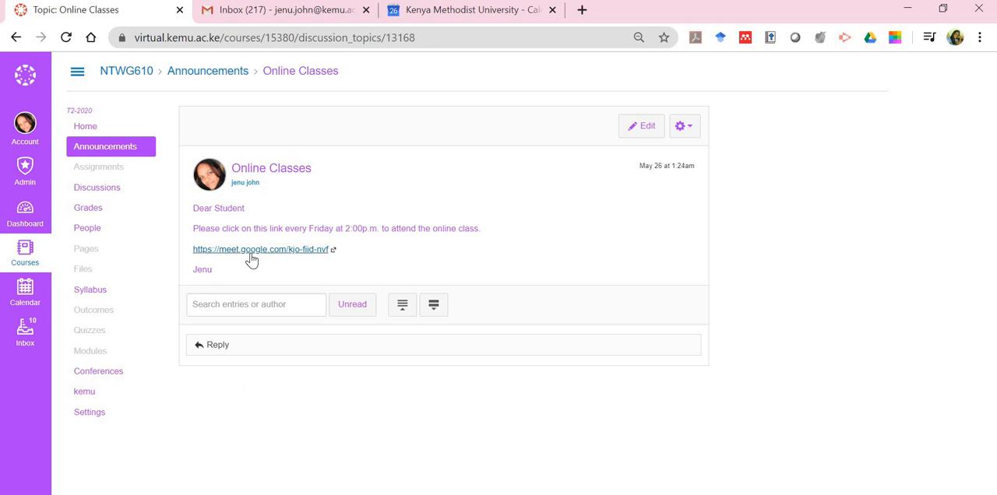
pyautogui.click(251, 255)
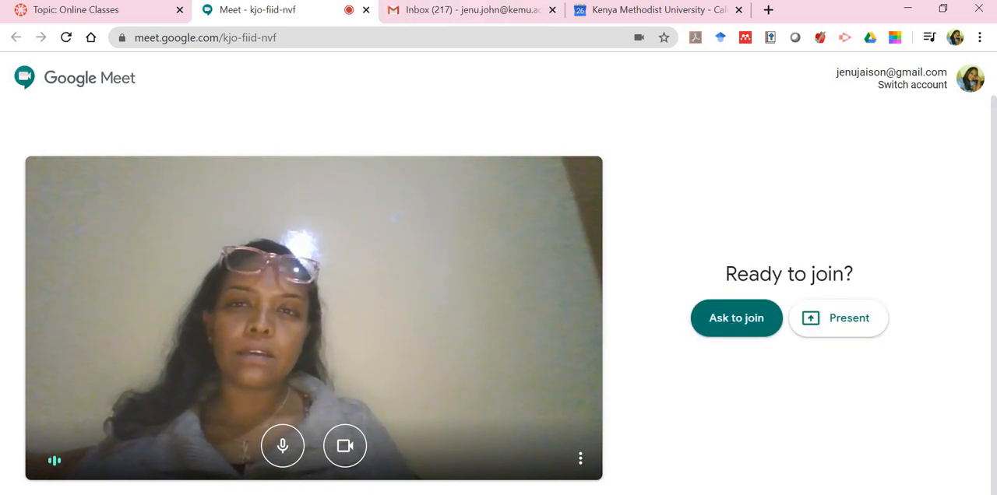
pyautogui.click(365, 9)
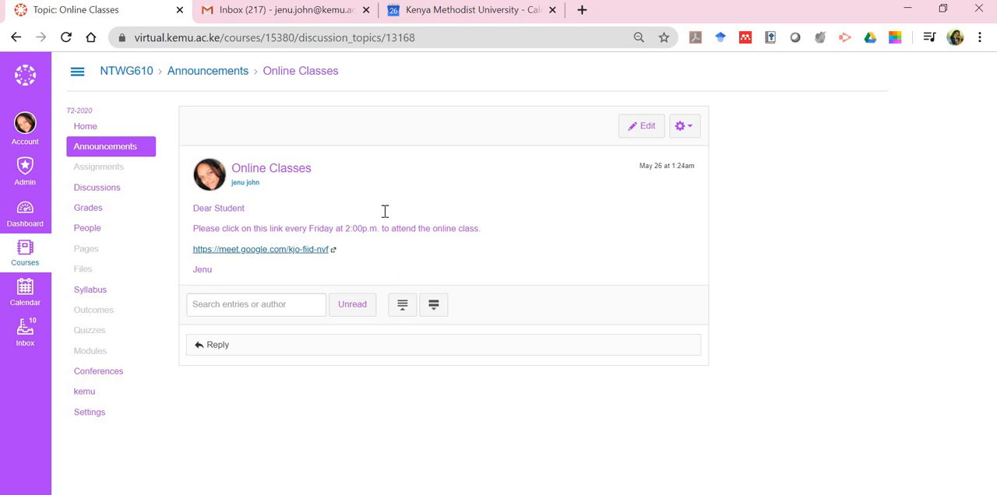
# Return to Google Calendar, close the event details and check the weekly lecture in the weeks of May 31 and June 7
pyautogui.click(481, 14)
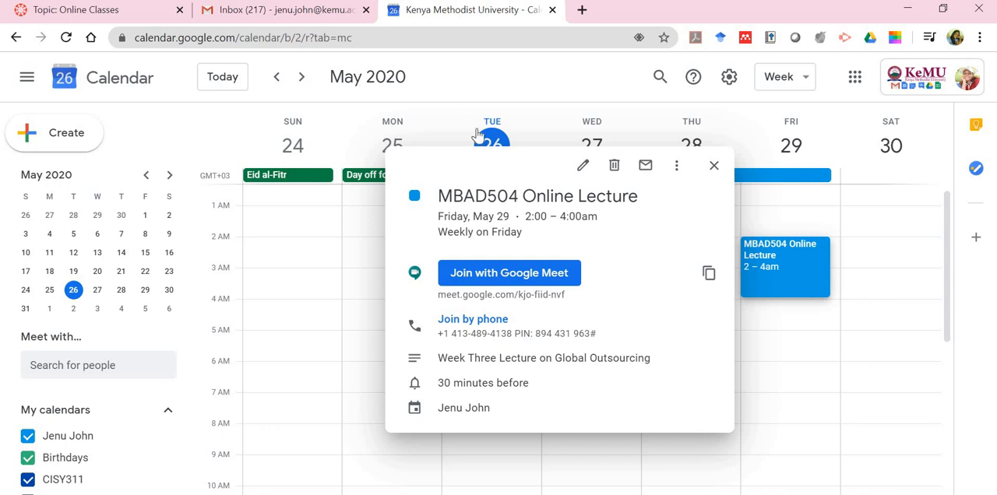
pyautogui.click(715, 167)
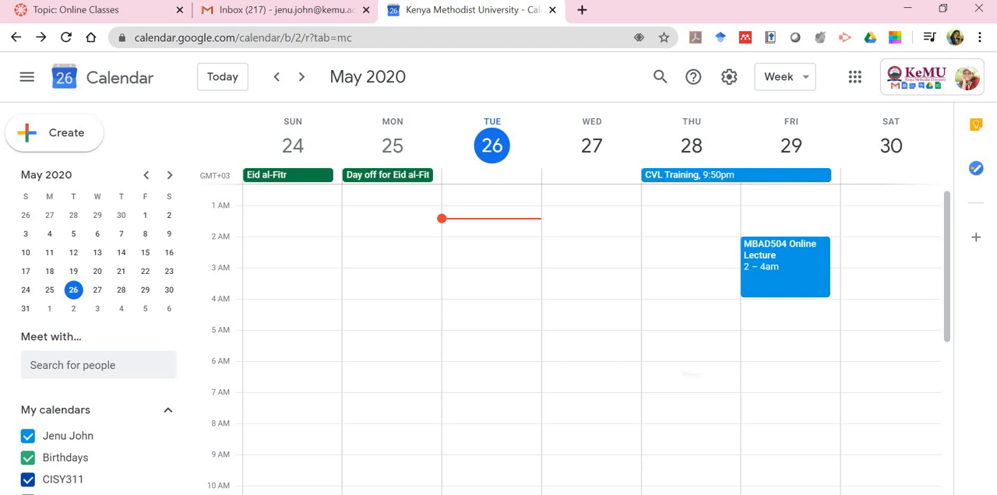
pyautogui.hscroll(5, 691, 374)
pyautogui.click(885, 313)
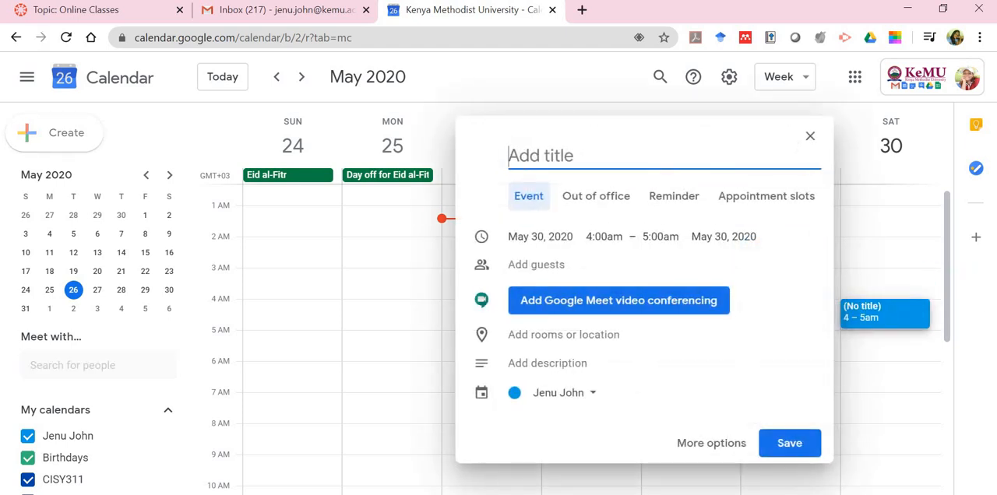
pyautogui.press('Escape')
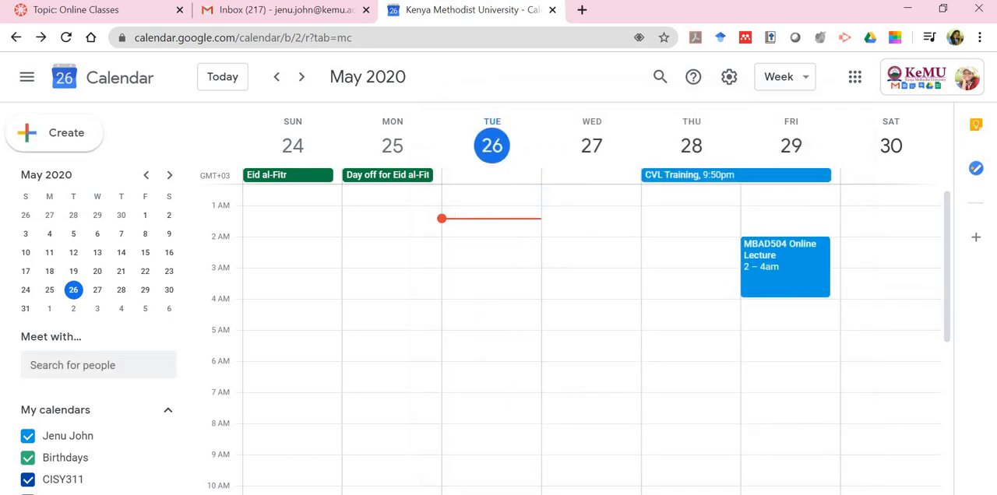
pyautogui.click(302, 78)
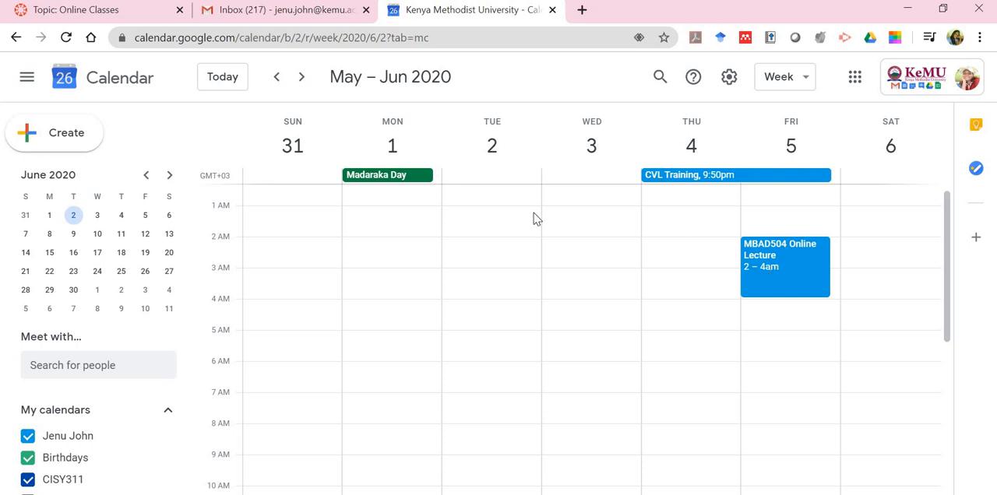
pyautogui.click(306, 84)
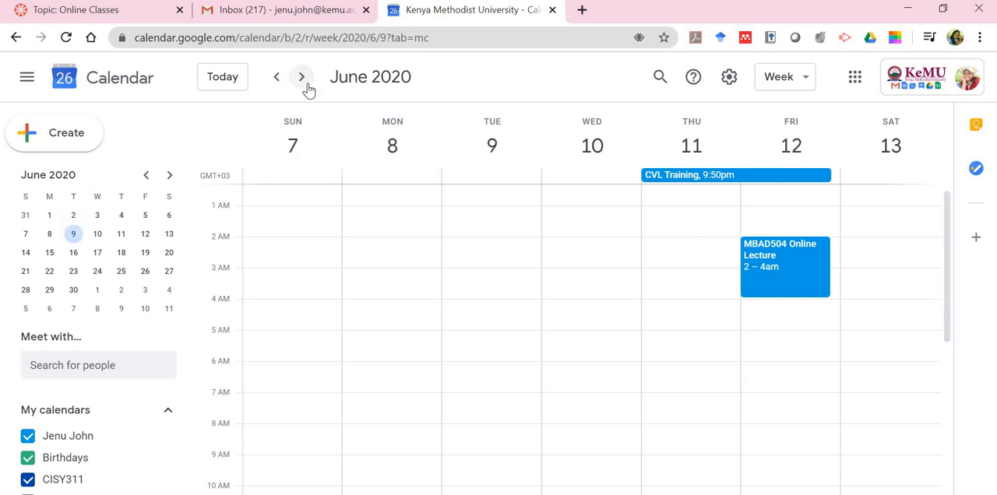